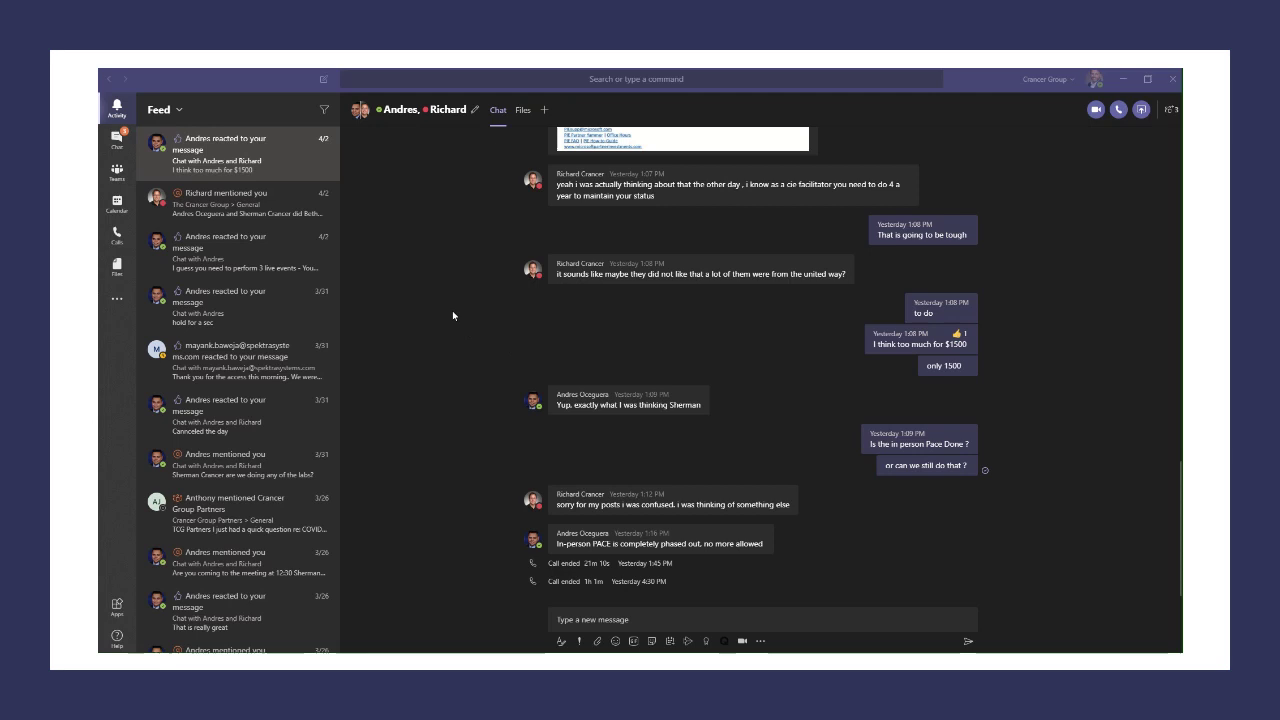
Start a Meet now instant meeting from the Calendar and join it with camera and microphone on.
{"action": "left_click", "coordinate": [118, 209]}
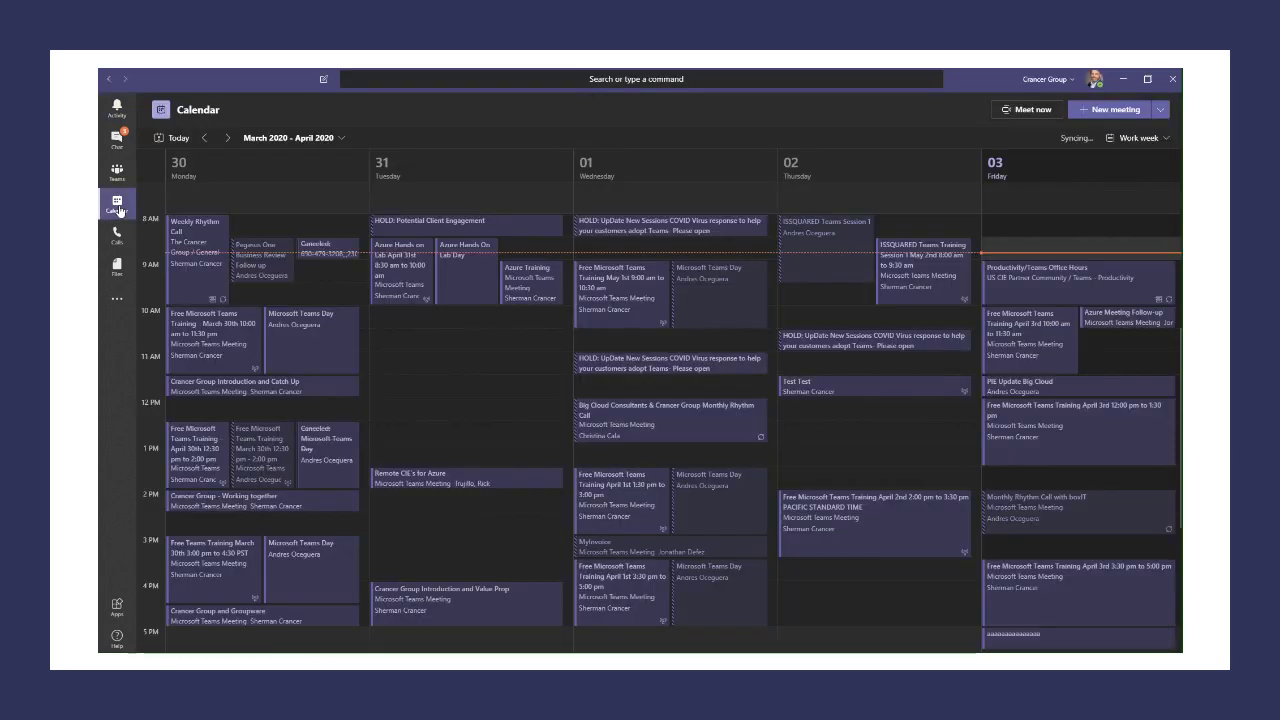
{"action": "left_click", "coordinate": [1020, 113]}
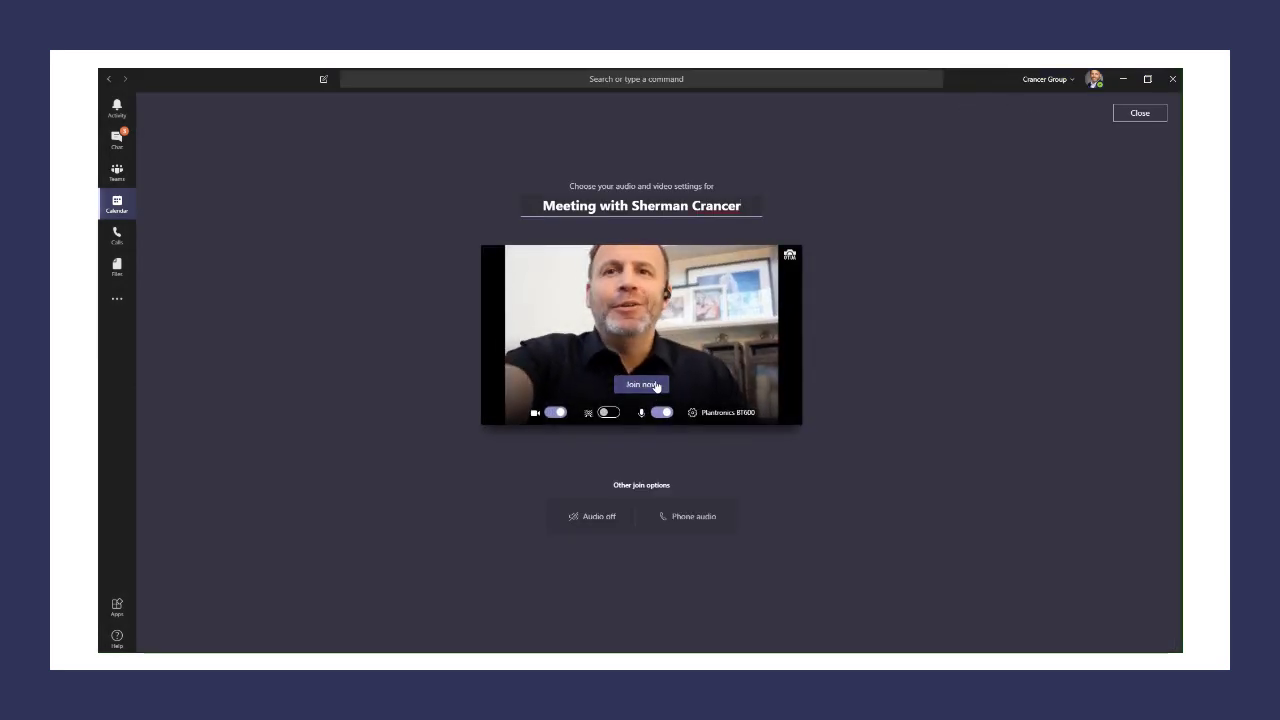
{"action": "left_click", "coordinate": [645, 386]}
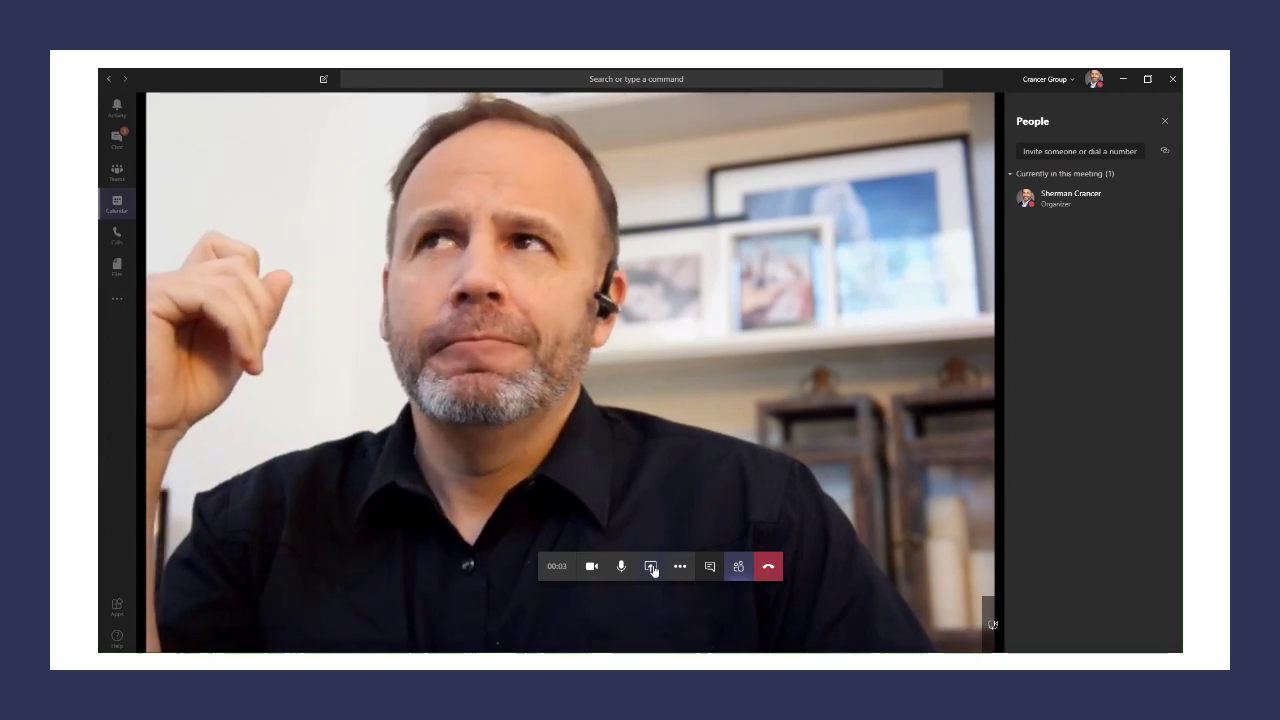
Open the Share picker with system audio included and scroll down toward Screen #2.
{"action": "left_click", "coordinate": [651, 567]}
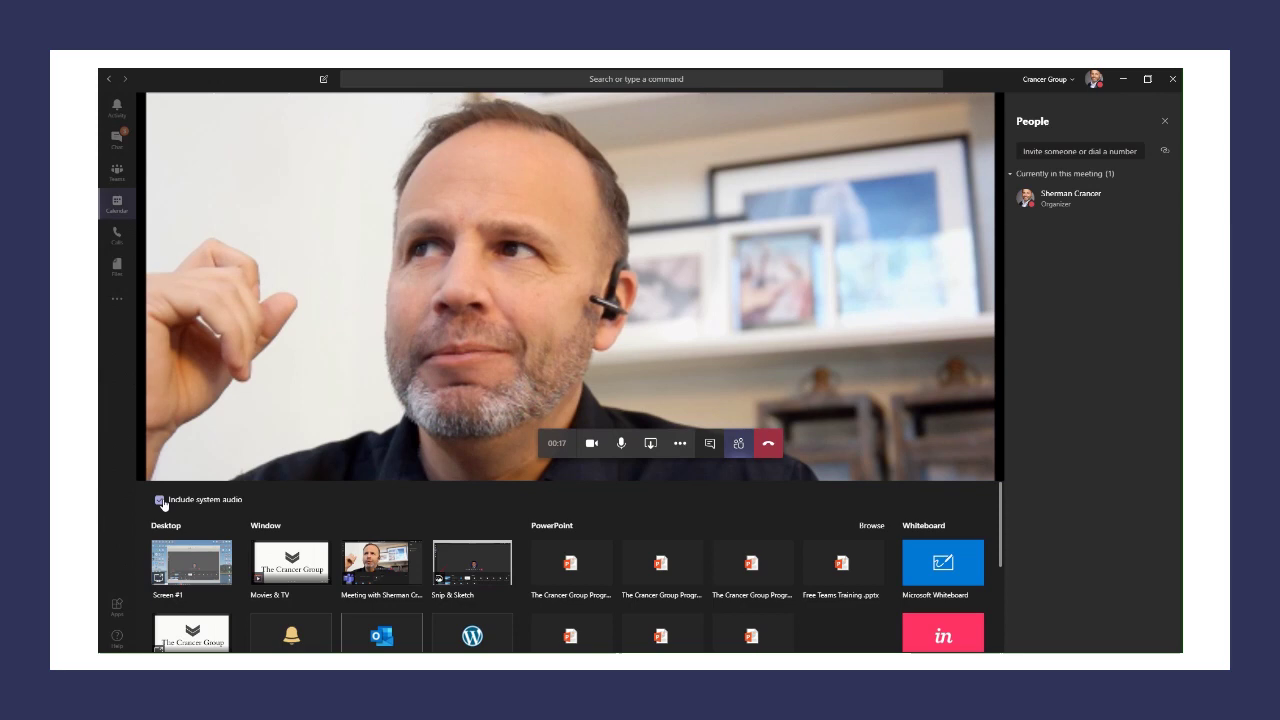
{"action": "scroll", "coordinate": [200, 590], "scroll_direction": "down", "scroll_amount": 1}
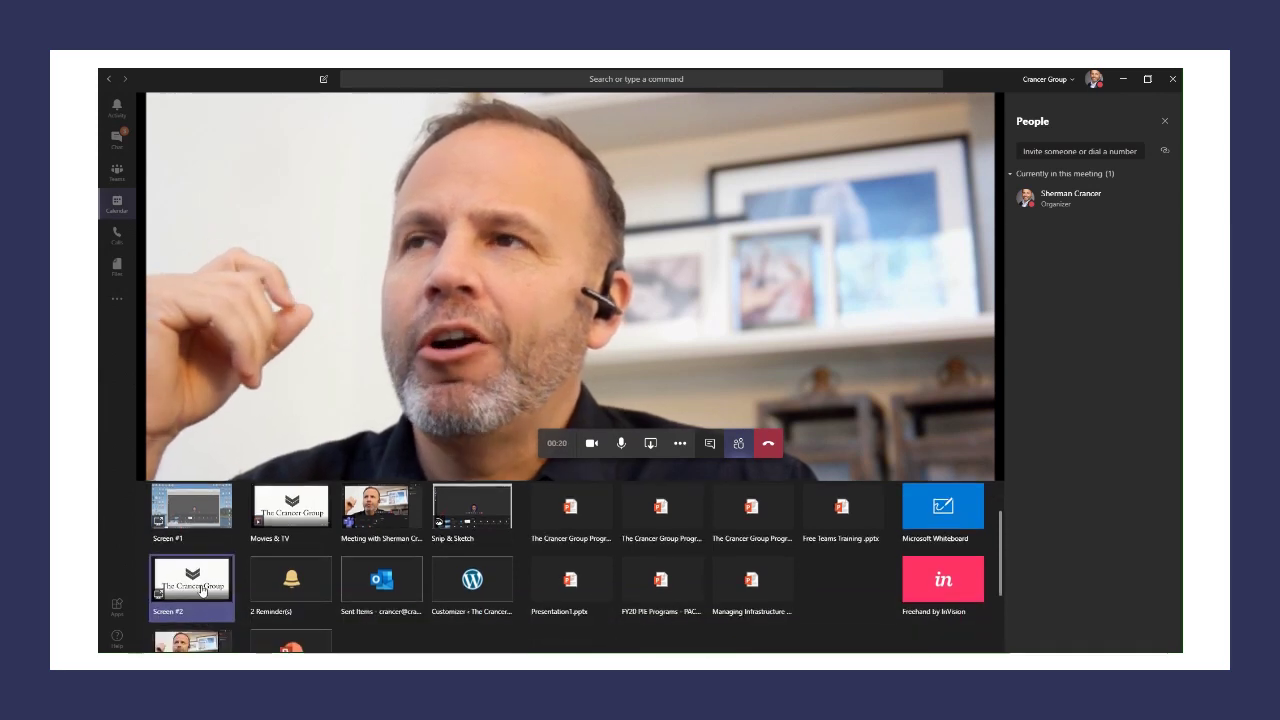